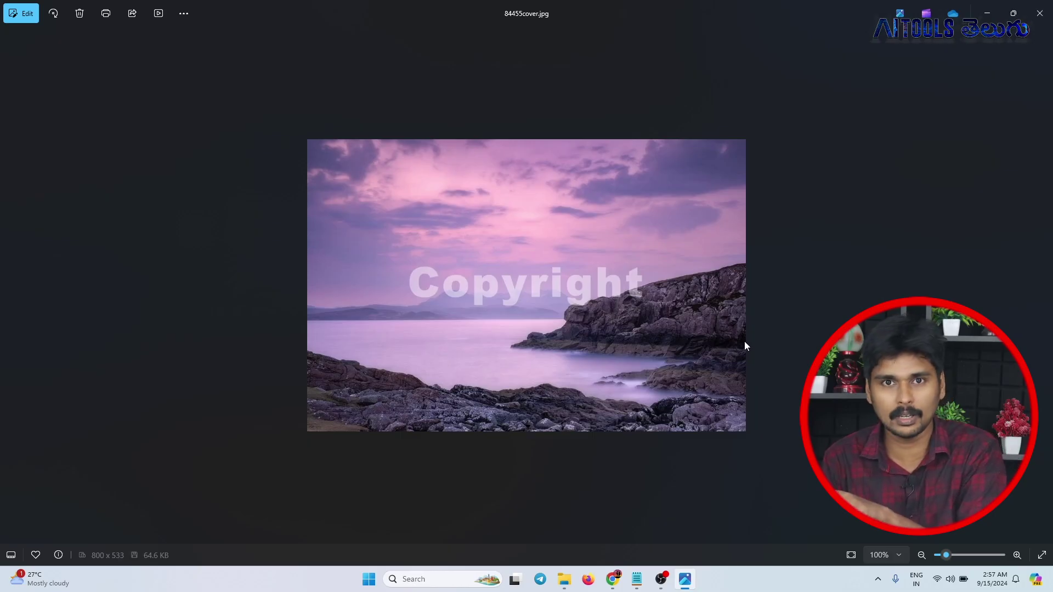
# Step: Compare the landscape photo with its cleaned copy, then zoom into the portrait's Unsplash+ watermarks
pyautogui.press('Right')
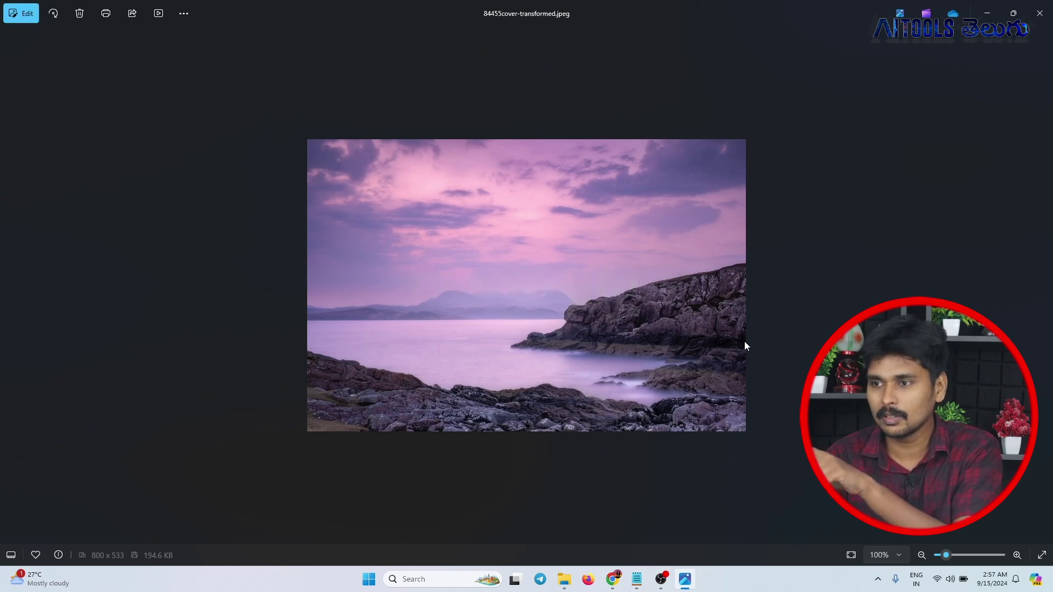
pyautogui.press('Right')
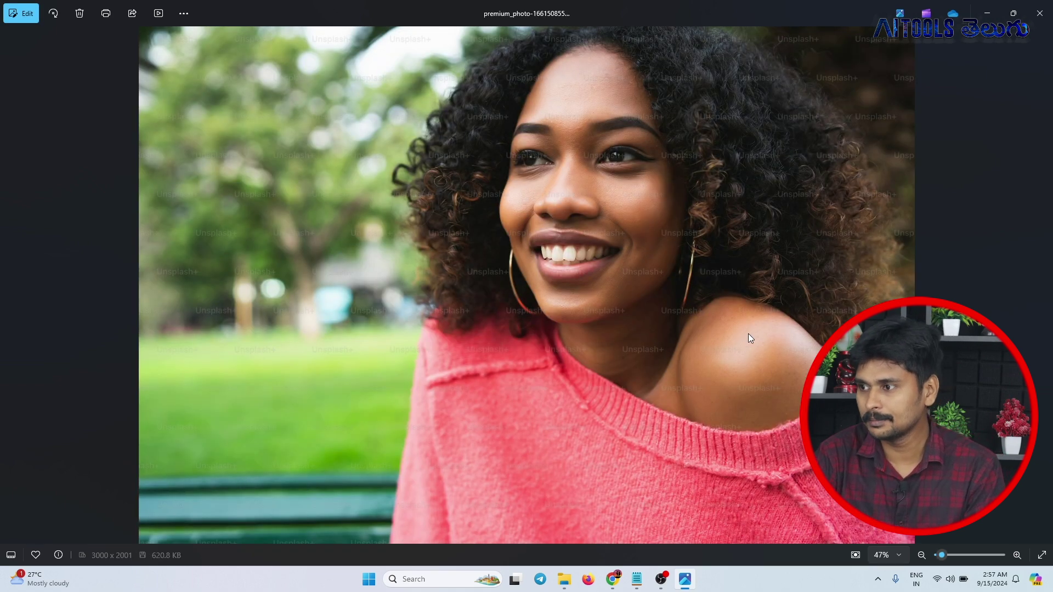
pyautogui.scroll(3, 748, 336)
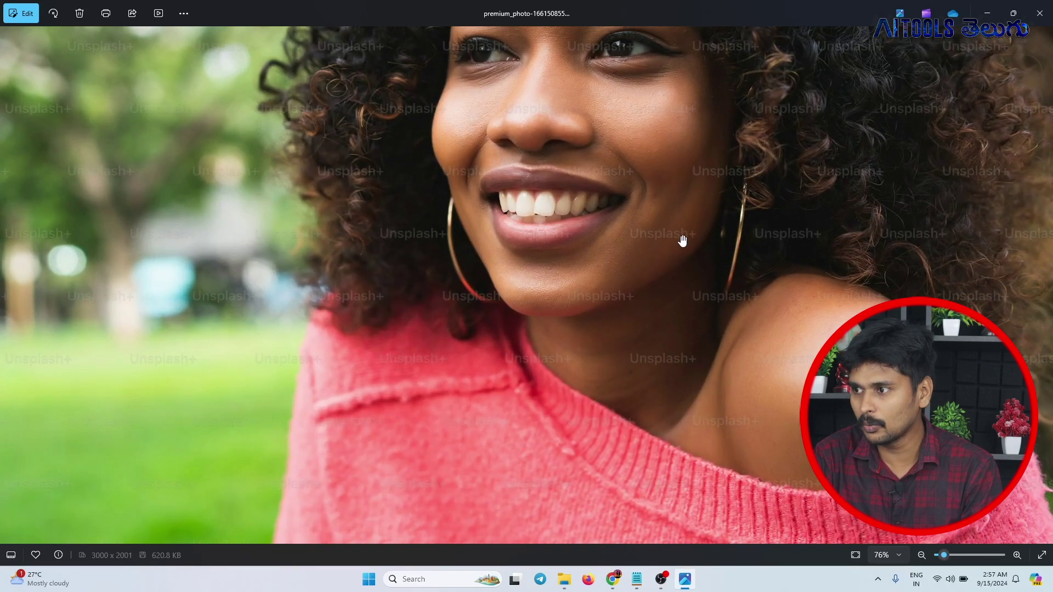
pyautogui.moveTo(683, 240); pyautogui.dragTo(637, 324)
pyautogui.scroll(-3, 736, 304)
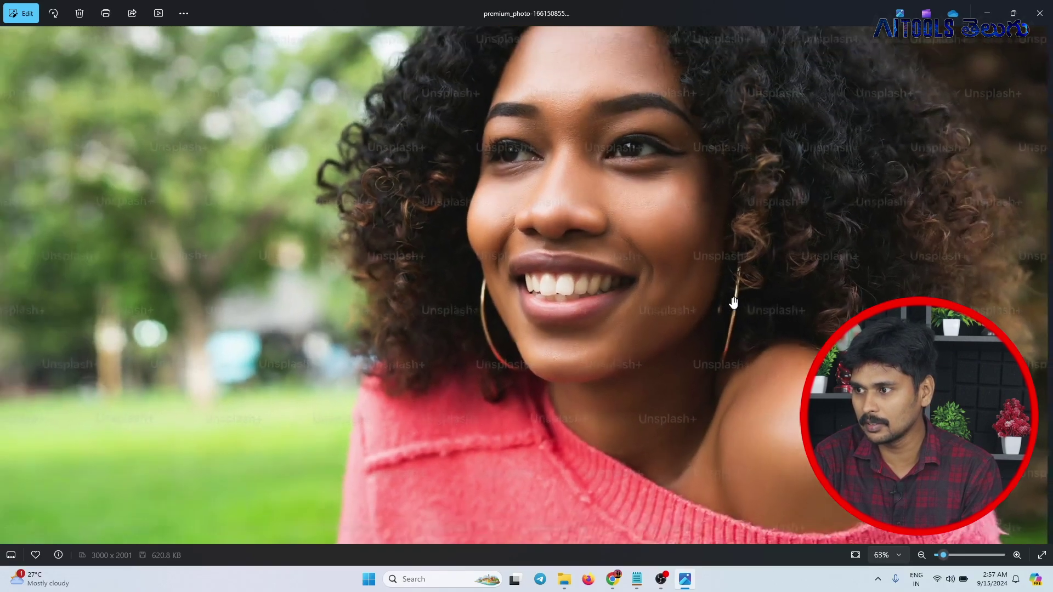
# Step: Inspect the zoomed cleaned portrait for leftover marks, then advance to the scooter spy shot
pyautogui.press('Right')
pyautogui.press('Right')
pyautogui.press('Left')
pyautogui.press('Left')
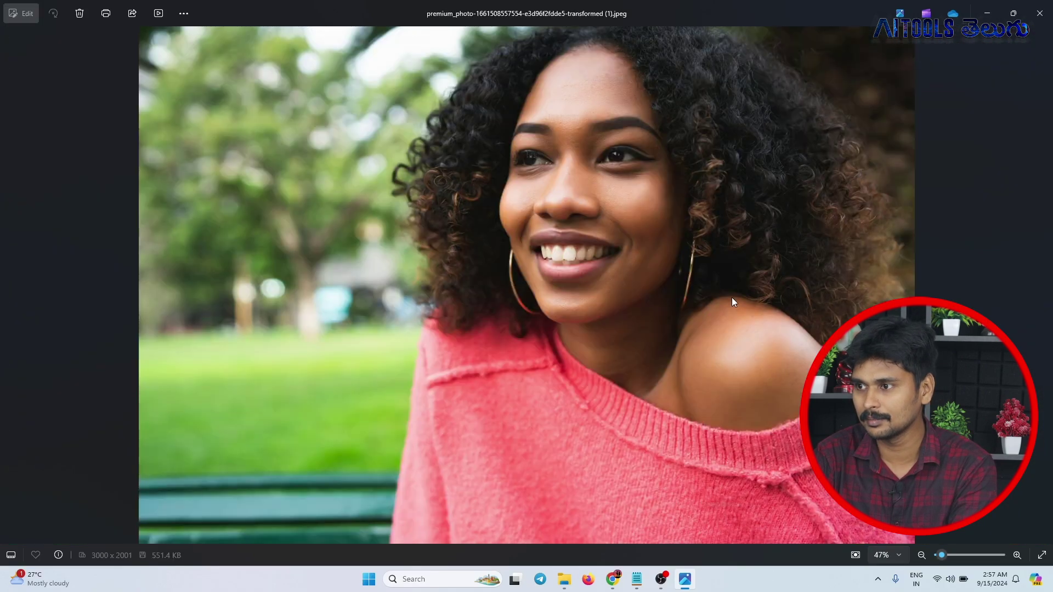
pyautogui.scroll(4, 667, 278)
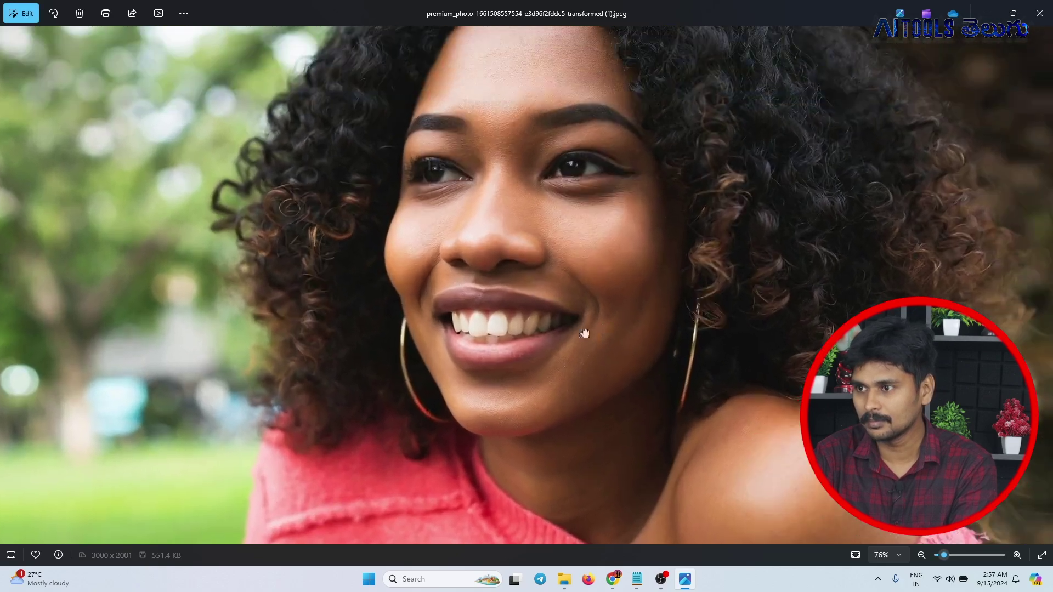
pyautogui.moveTo(585, 333); pyautogui.dragTo(570, 199)
pyautogui.moveTo(723, 225); pyautogui.dragTo(672, 277)
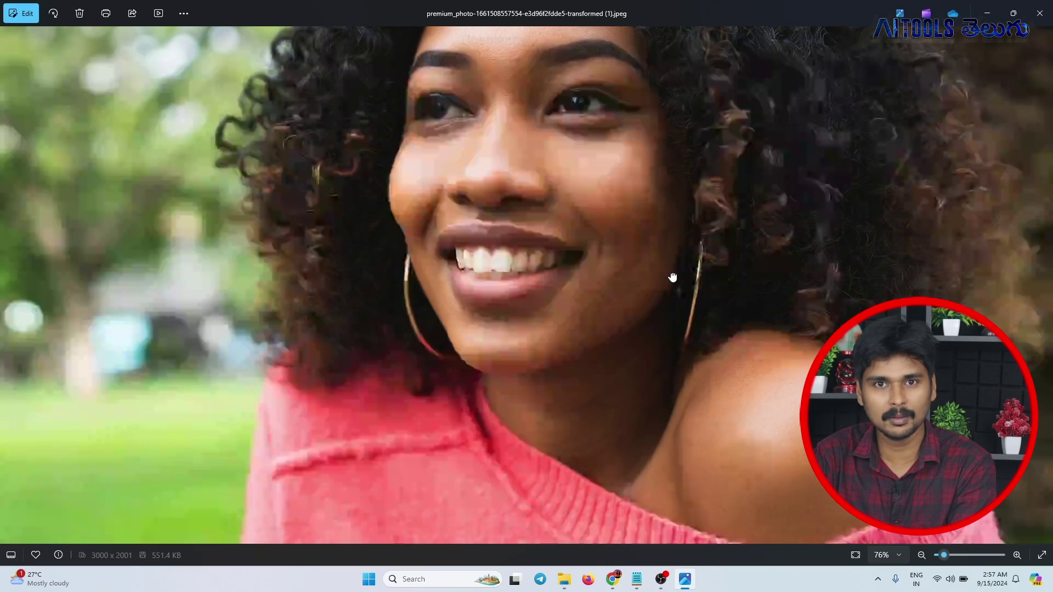
pyautogui.scroll(-4, 669, 287)
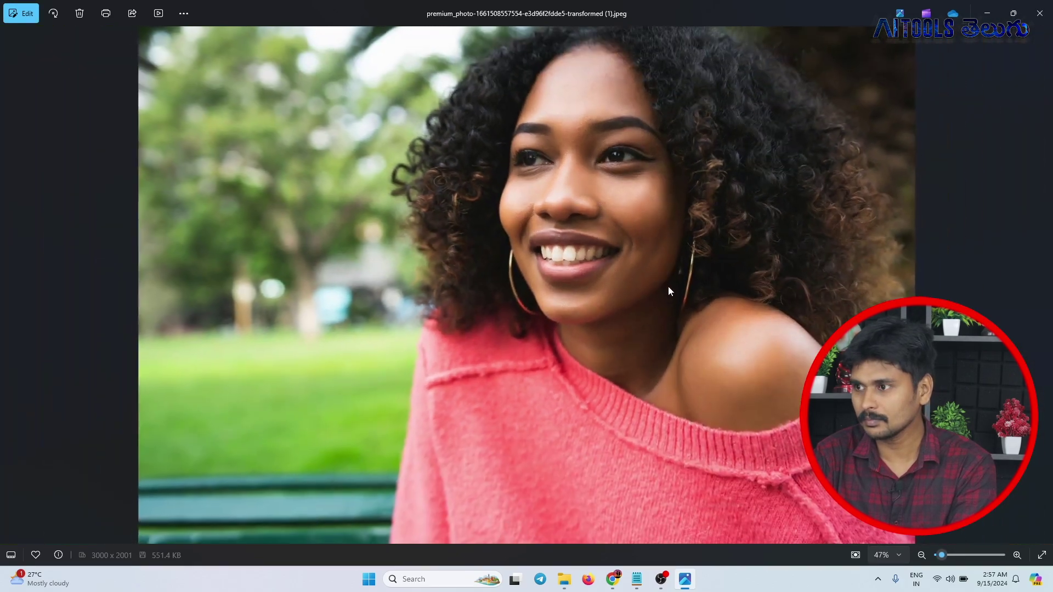
pyautogui.press('Right')
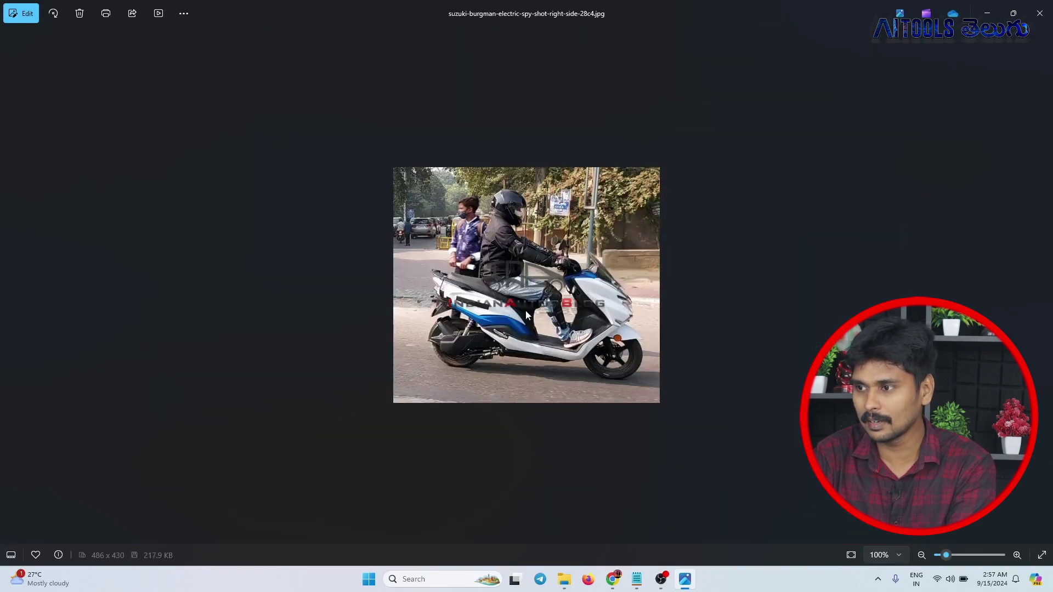
# Step: Compare the cleaned scooter spy shot, zoomed in, against the watermarked original
pyautogui.press('Left')
pyautogui.press('Left')
pyautogui.press('Left')
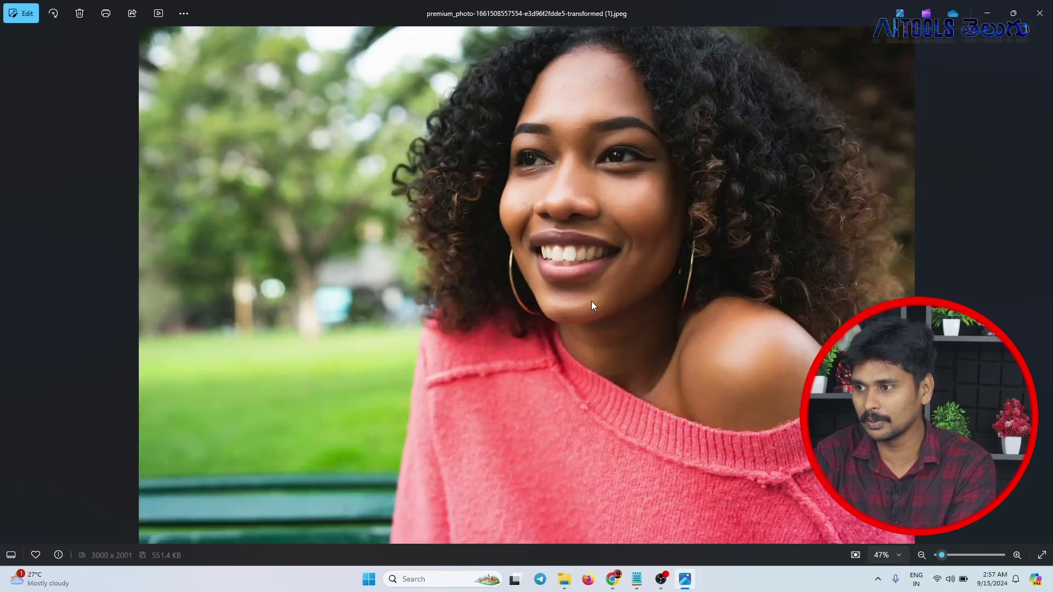
pyautogui.press('Right')
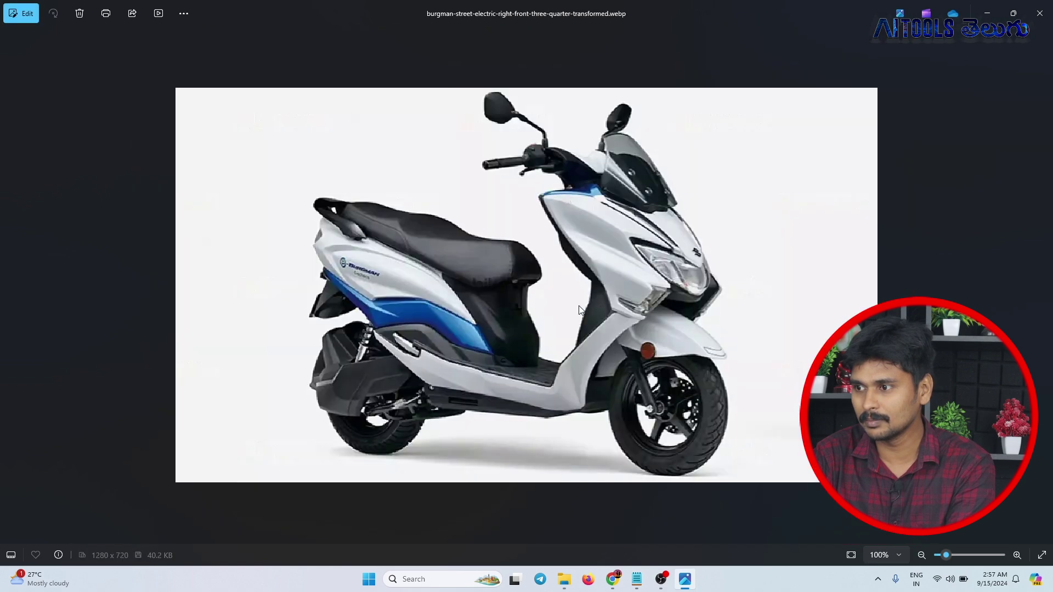
pyautogui.press('Left')
pyautogui.scroll(1, 550, 331)
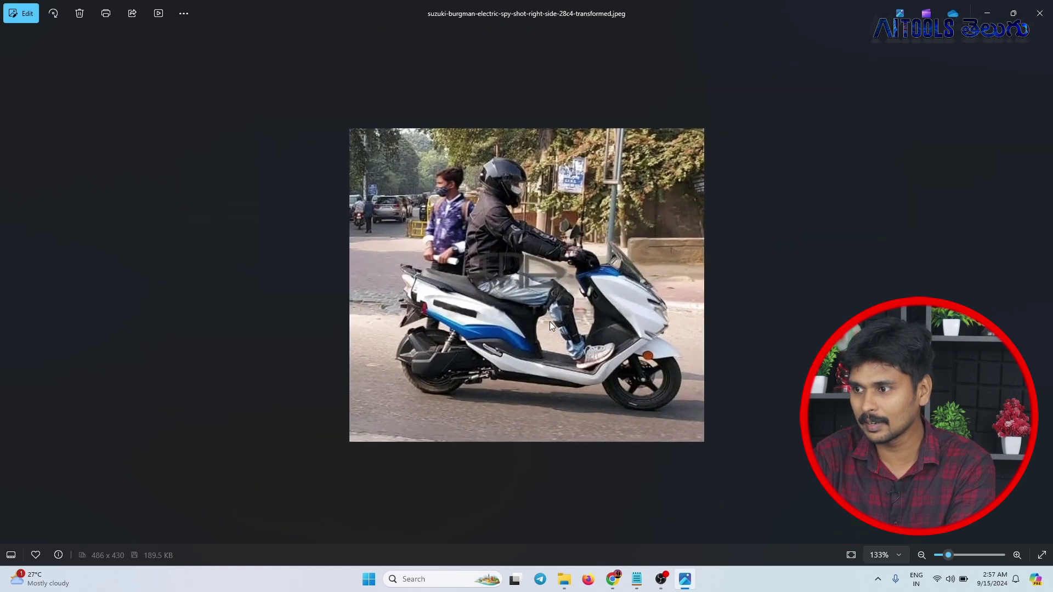
pyautogui.scroll(1, 550, 322)
pyautogui.scroll(-2, 550, 322)
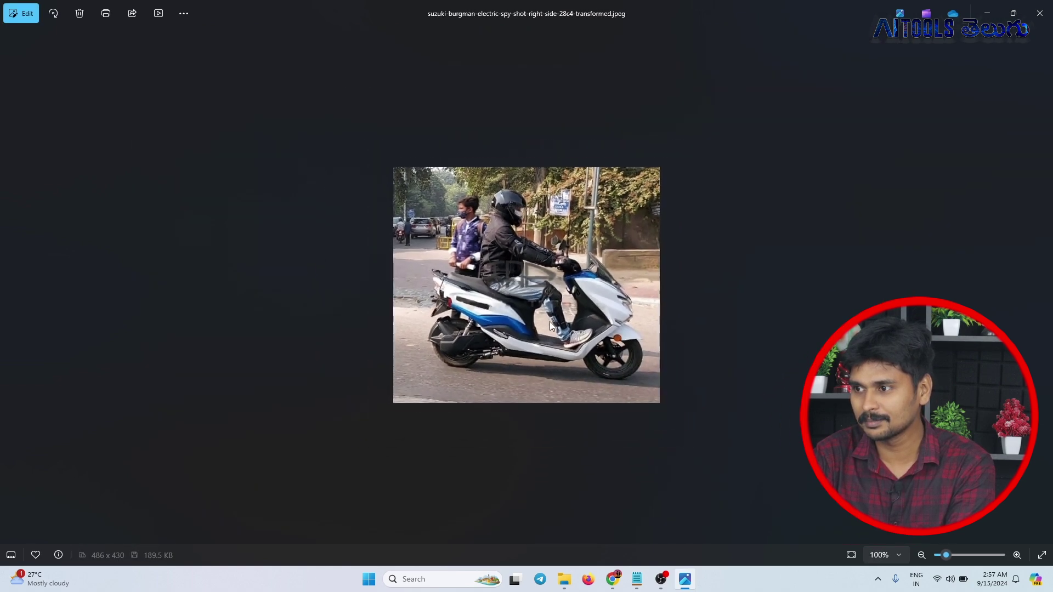
pyautogui.press('Left')
# Step: Compare the watermarked and cleaned Burgman studio photos, then close Photos
pyautogui.press('Right')
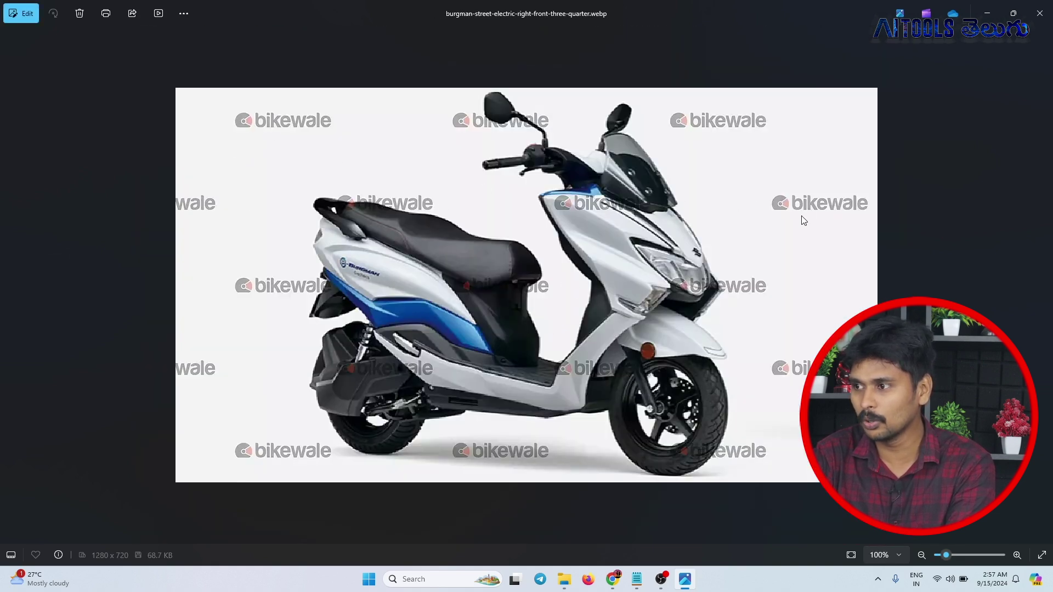
pyautogui.press('Left')
pyautogui.press('Left')
pyautogui.press('Left')
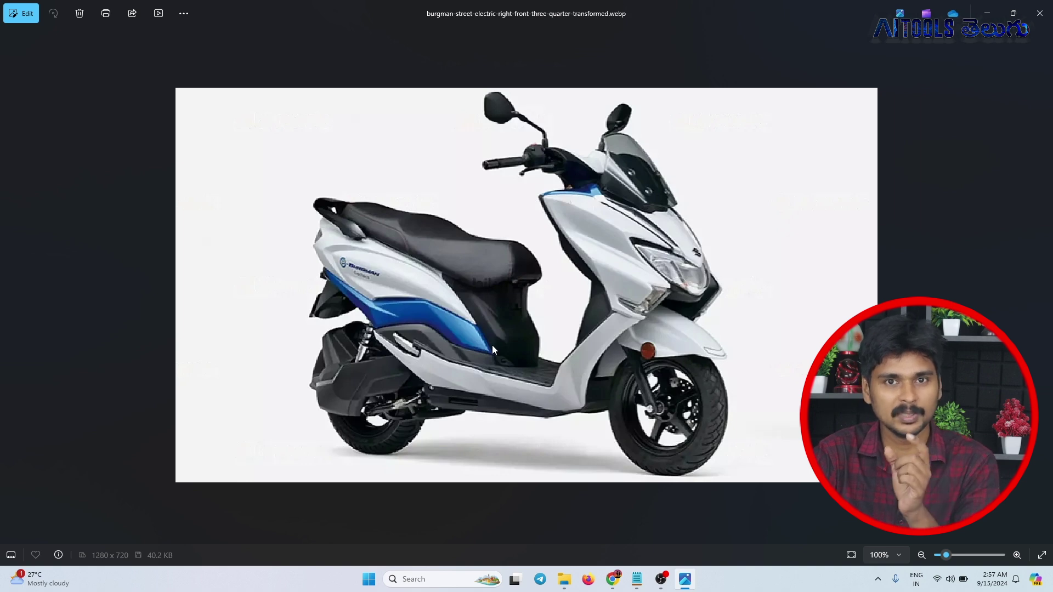
pyautogui.hotkey('alt', 'F4')
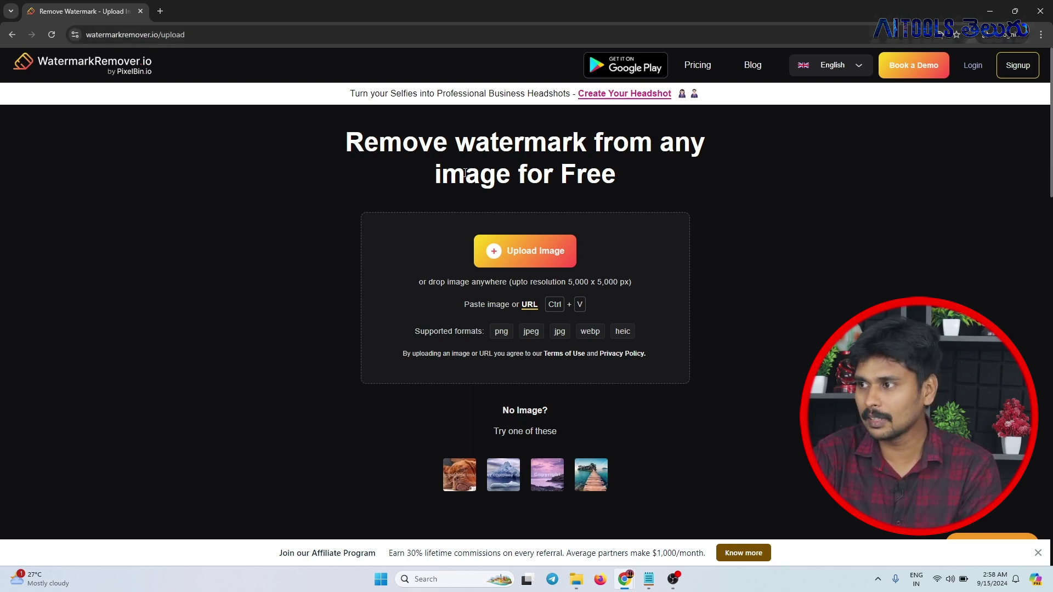
# Step: Upload the watermarkprotection pier photo from Downloads, shown as large icons, for watermark removal
pyautogui.click(547, 258)
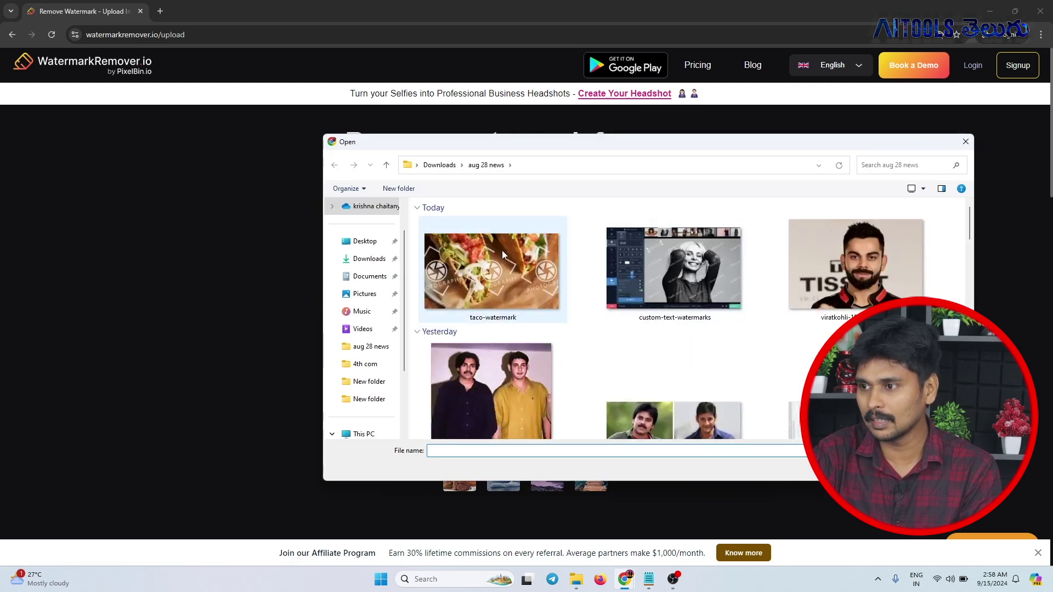
pyautogui.click(369, 258)
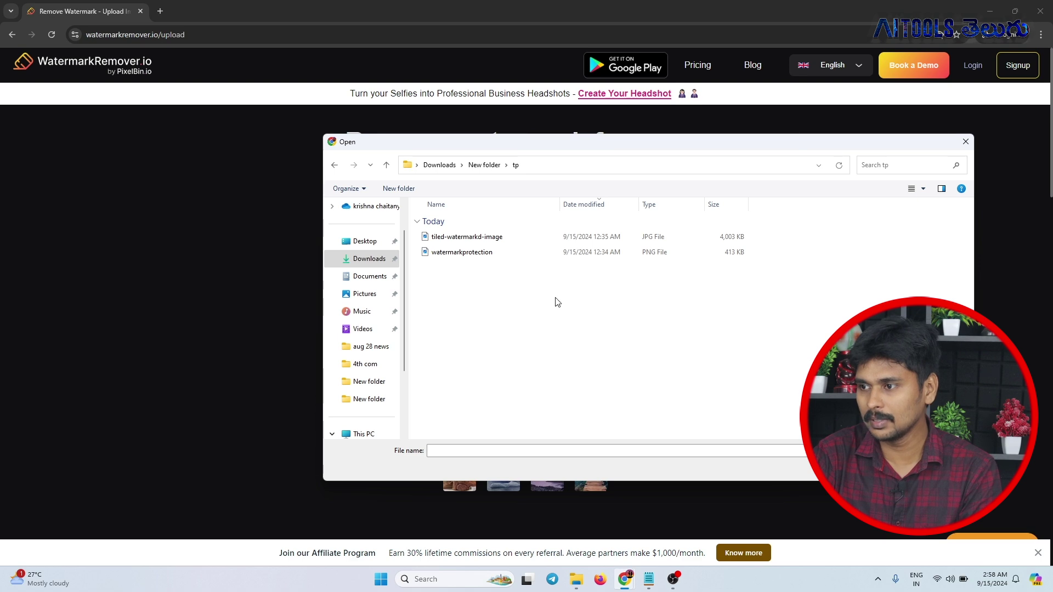
pyautogui.rightClick(557, 302)
pyautogui.click(698, 329)
pyautogui.click(698, 335)
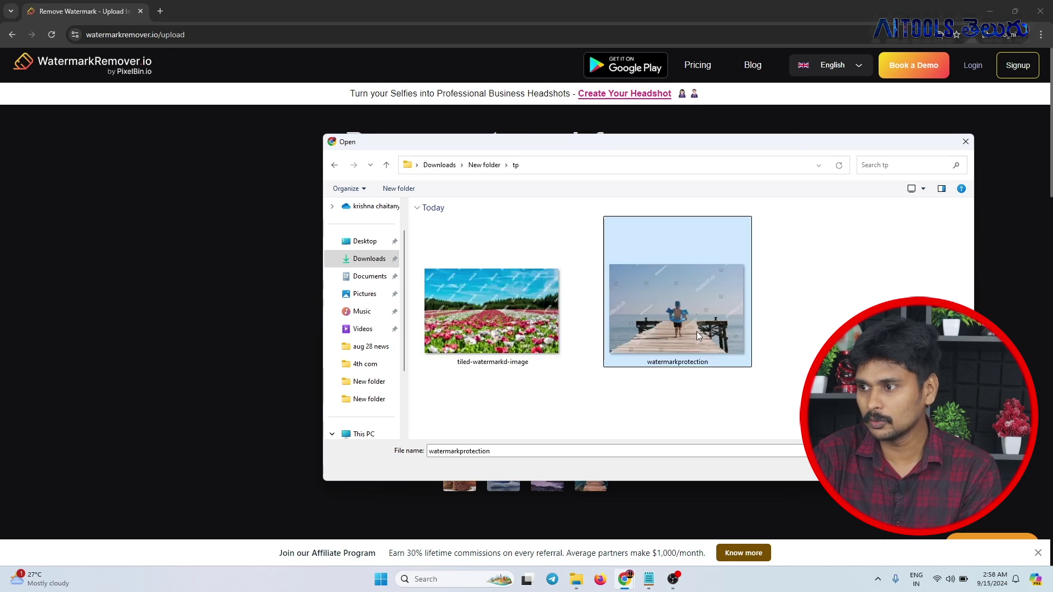
pyautogui.press('Return')
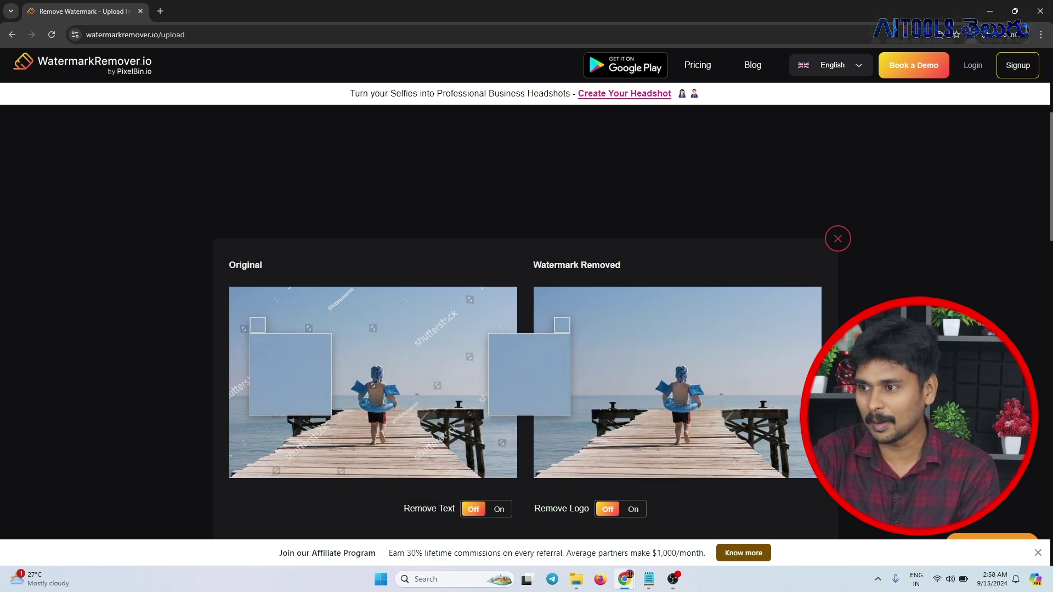
# Step: Download the watermark-free pier photo and save it as a PNG
pyautogui.moveTo(6, 356); pyautogui.dragTo(395, 334)
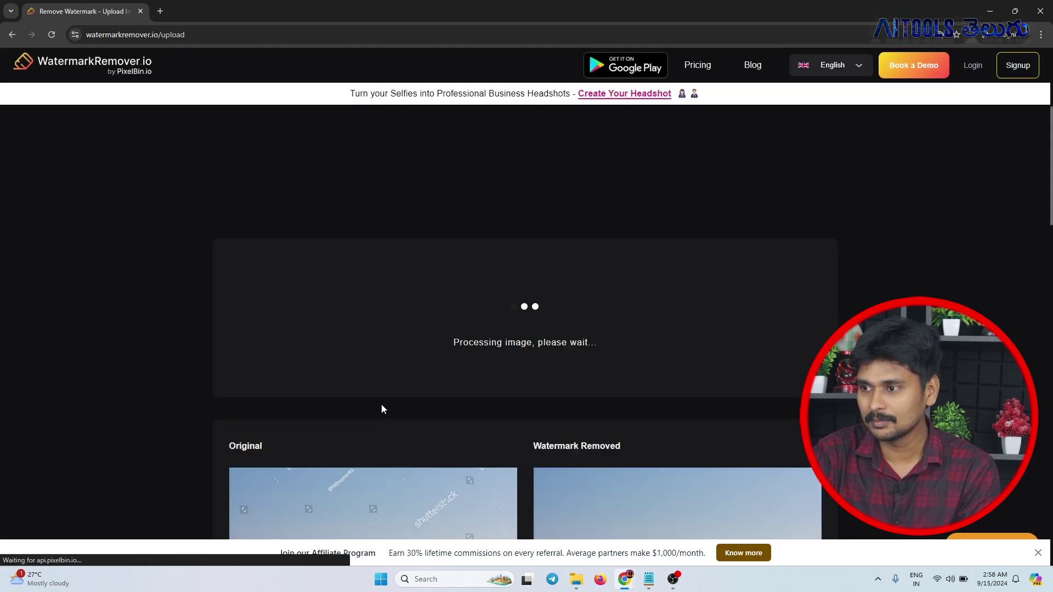
pyautogui.scroll(-4, 382, 409)
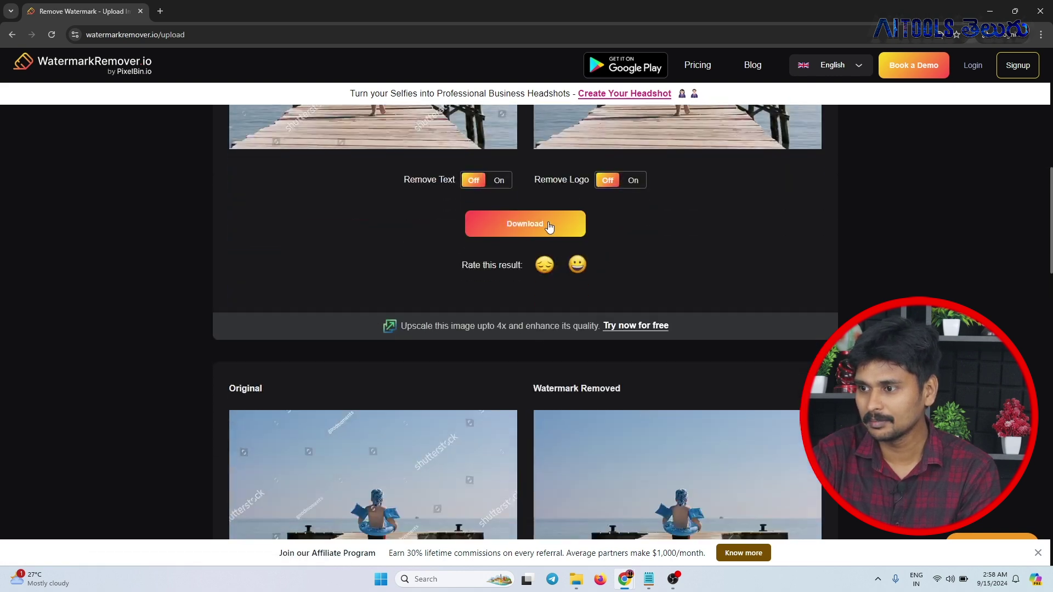
pyautogui.click(549, 229)
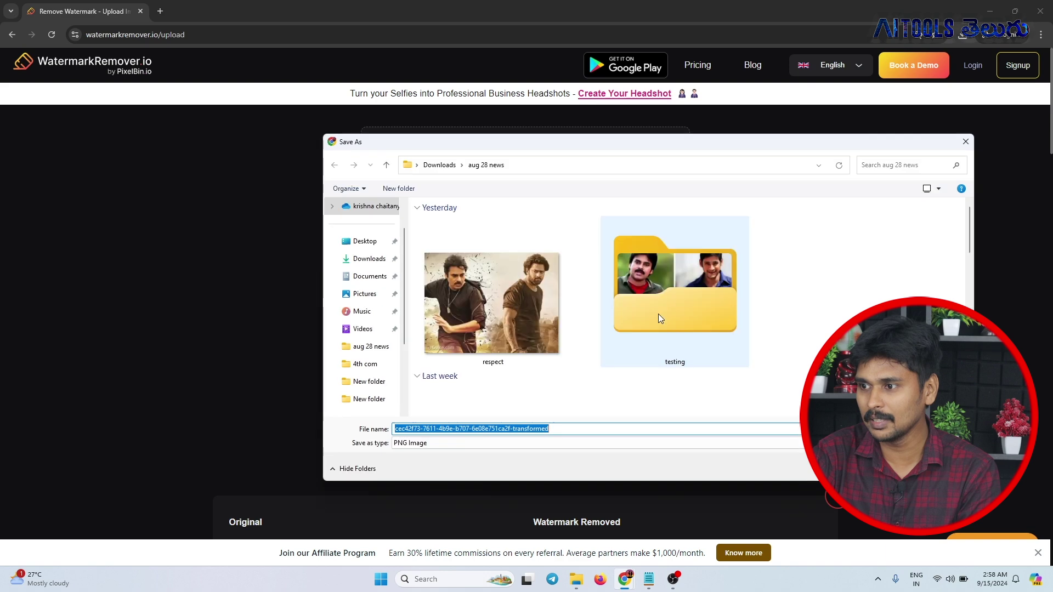
pyautogui.click(888, 469)
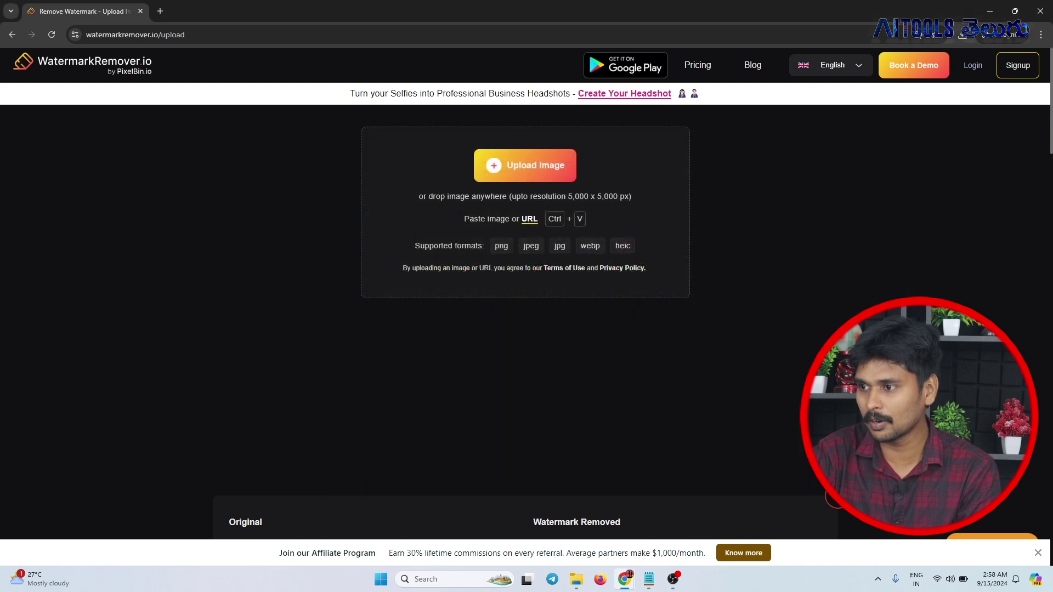
pyautogui.scroll(-5, 679, 393)
pyautogui.click(888, 96)
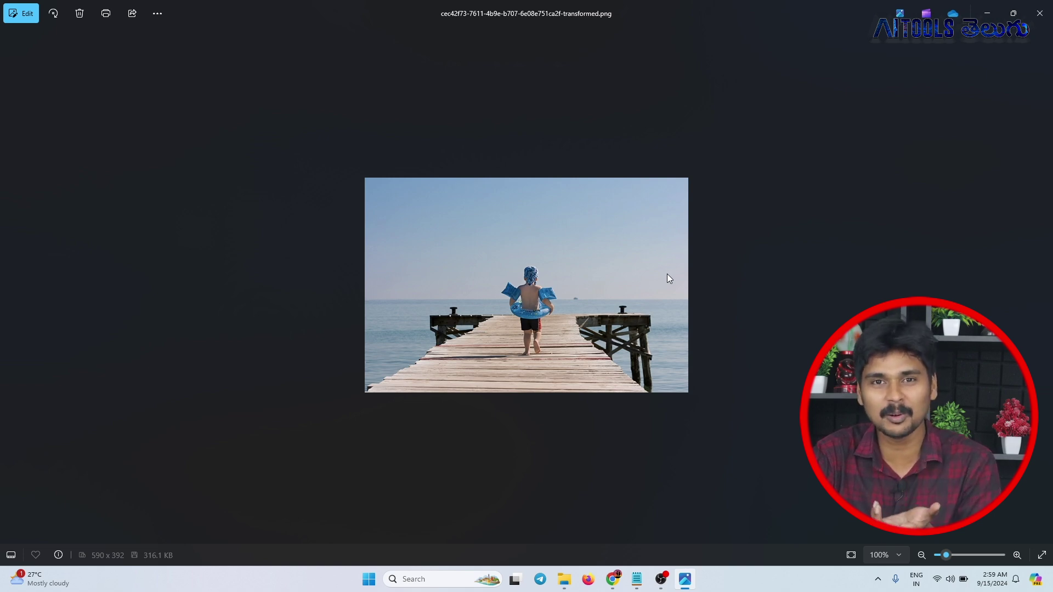
# Step: Try another upload, dismiss the two-image daily limit notice, and open PixelBin Signup
pyautogui.click(1040, 13)
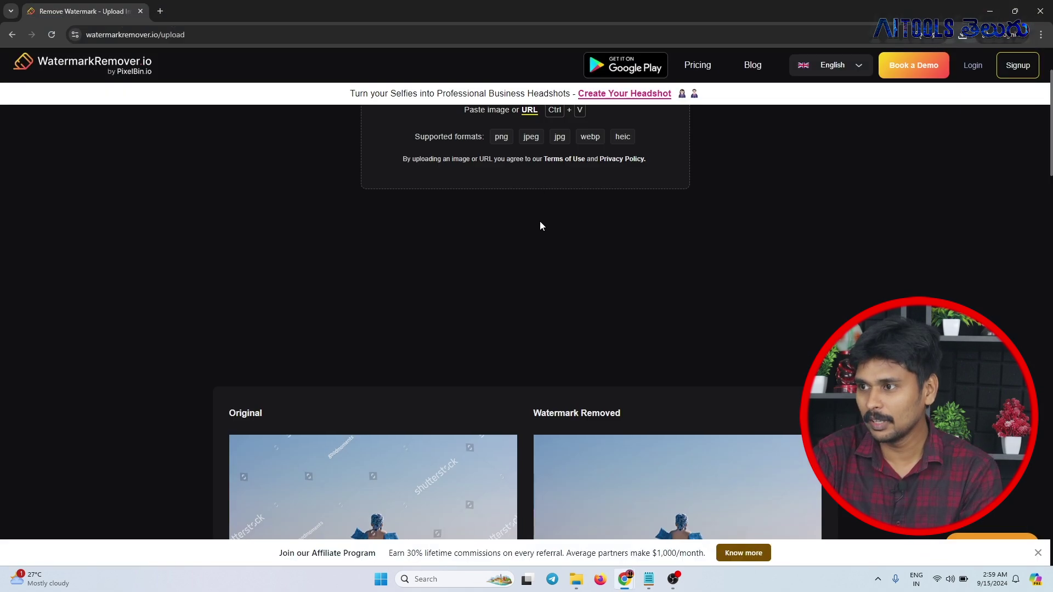
pyautogui.click(548, 172)
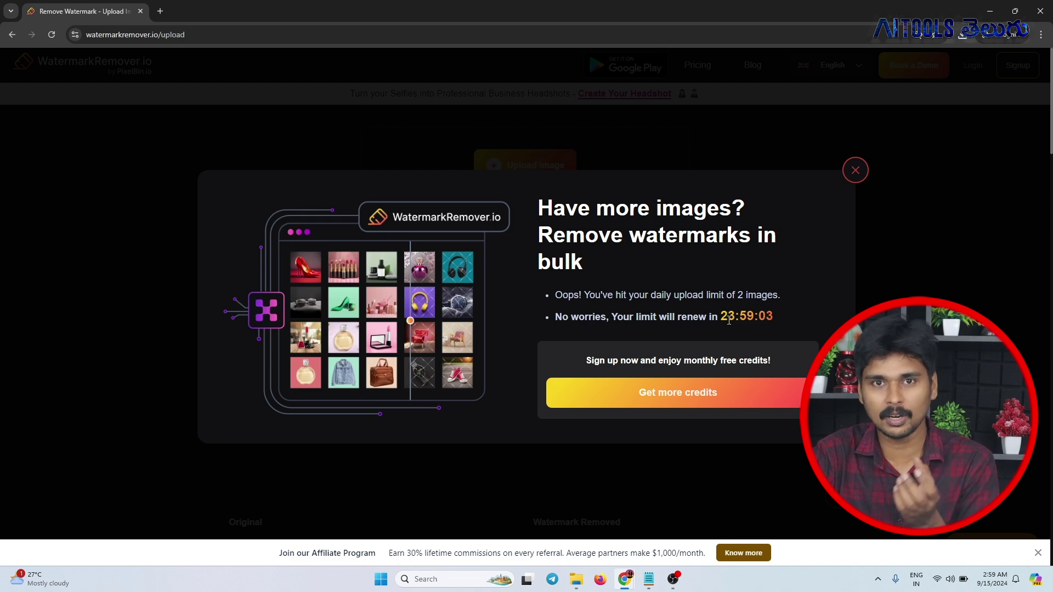
pyautogui.click(849, 174)
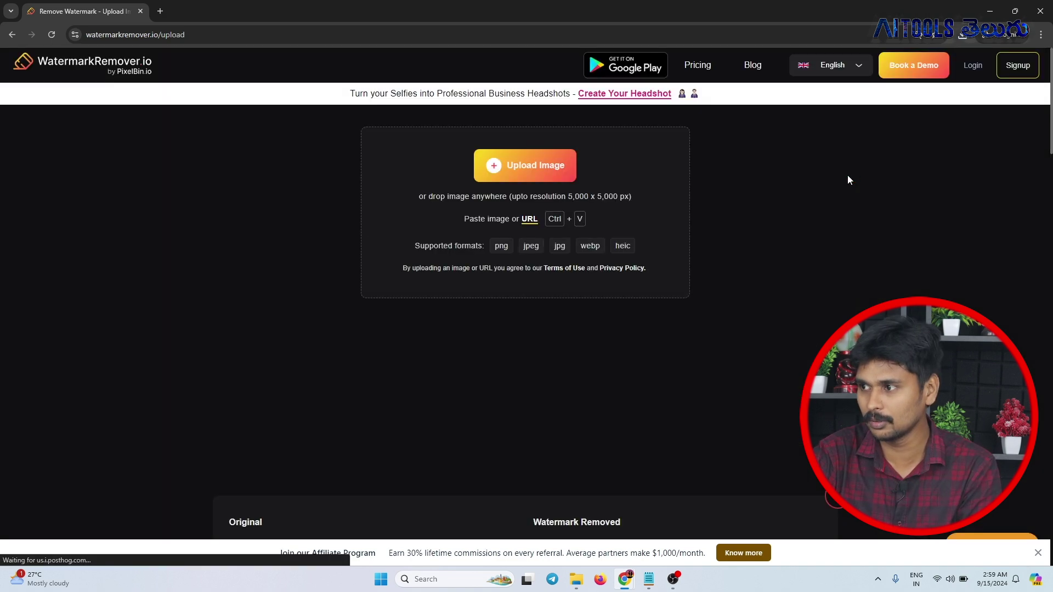
pyautogui.click(1017, 65)
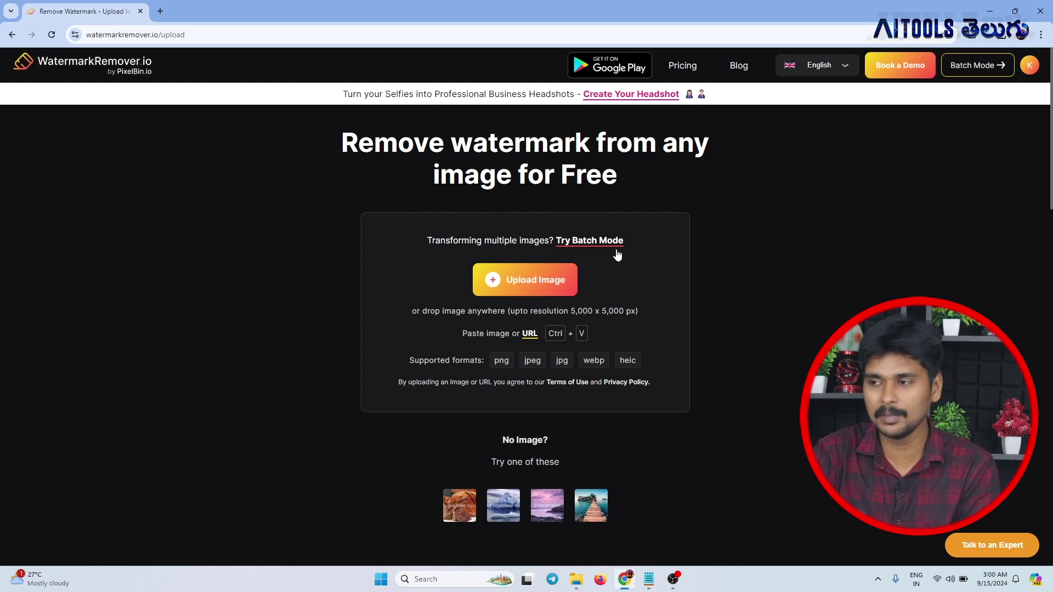
# Step: Upload 84455cover from the Open dialog and view its version without the Copyright text
pyautogui.click(572, 278)
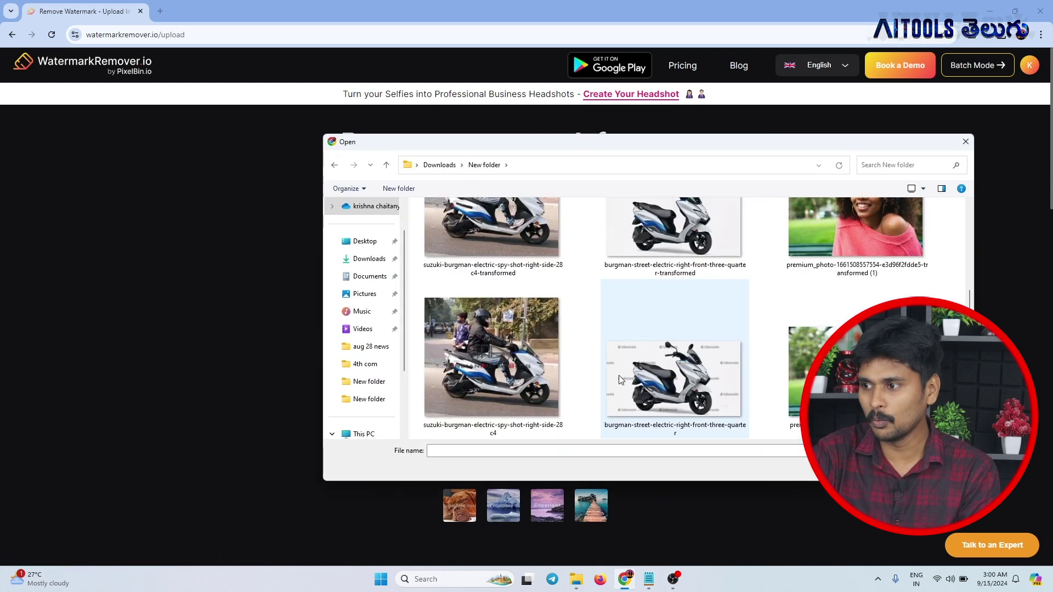
pyautogui.scroll(-3, 636, 367)
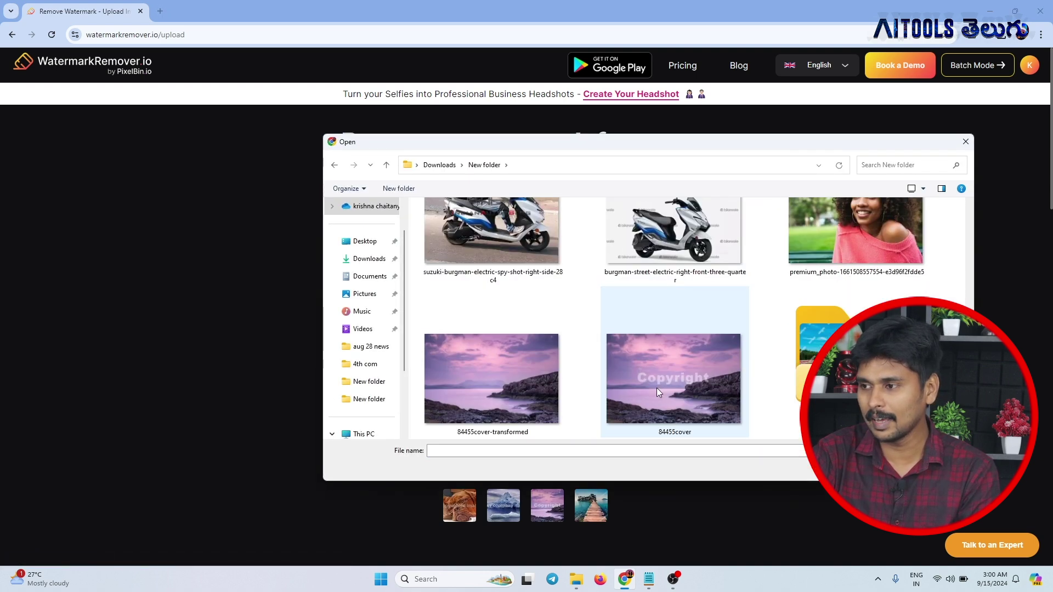
pyautogui.click(656, 388)
pyautogui.doubleClick(656, 387)
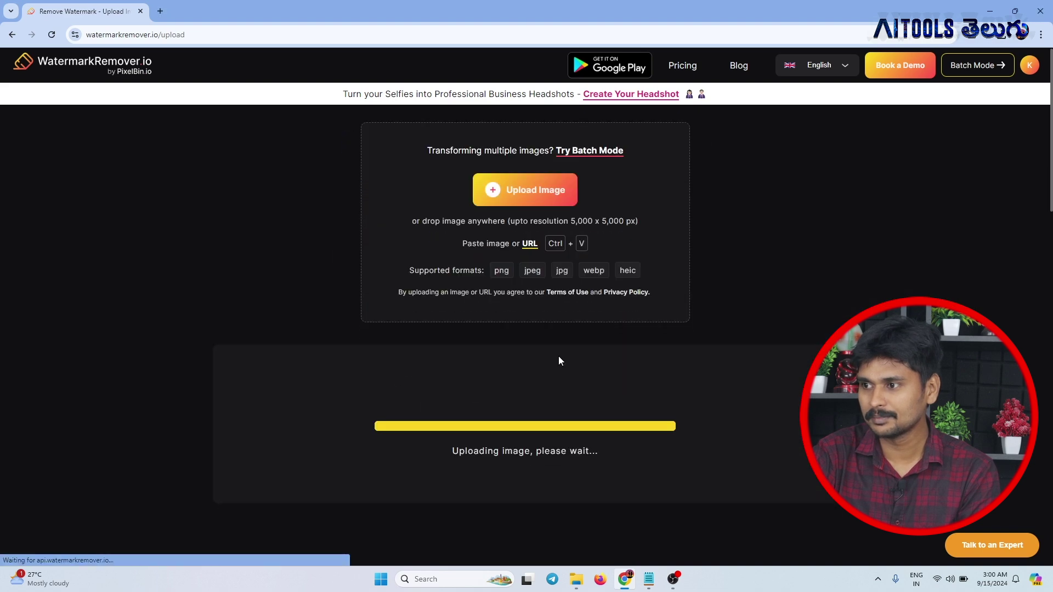
pyautogui.scroll(2, 559, 360)
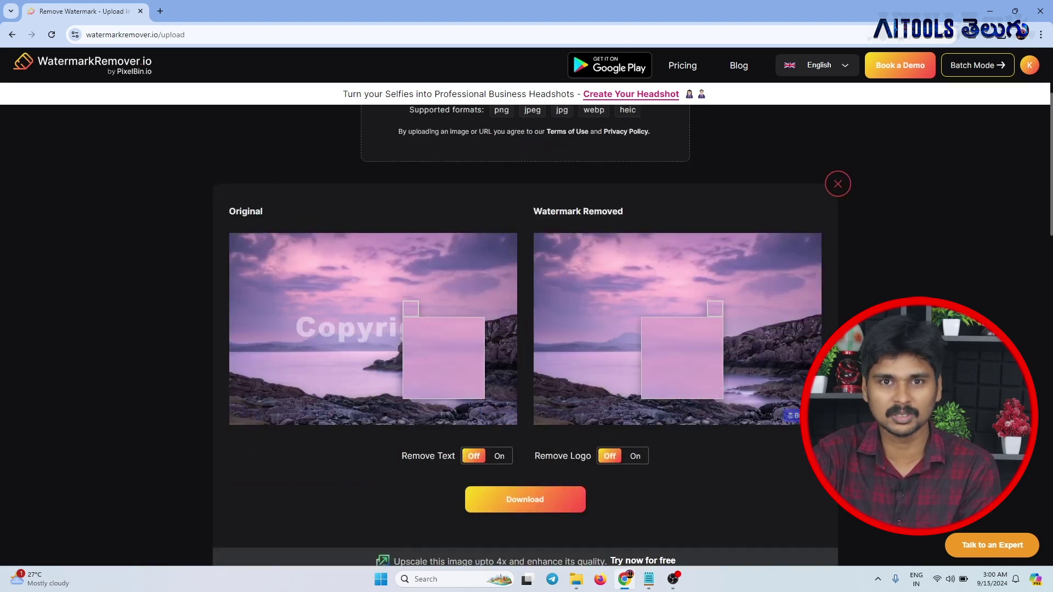
pyautogui.scroll(1, 466, 414)
pyautogui.scroll(2, 614, 248)
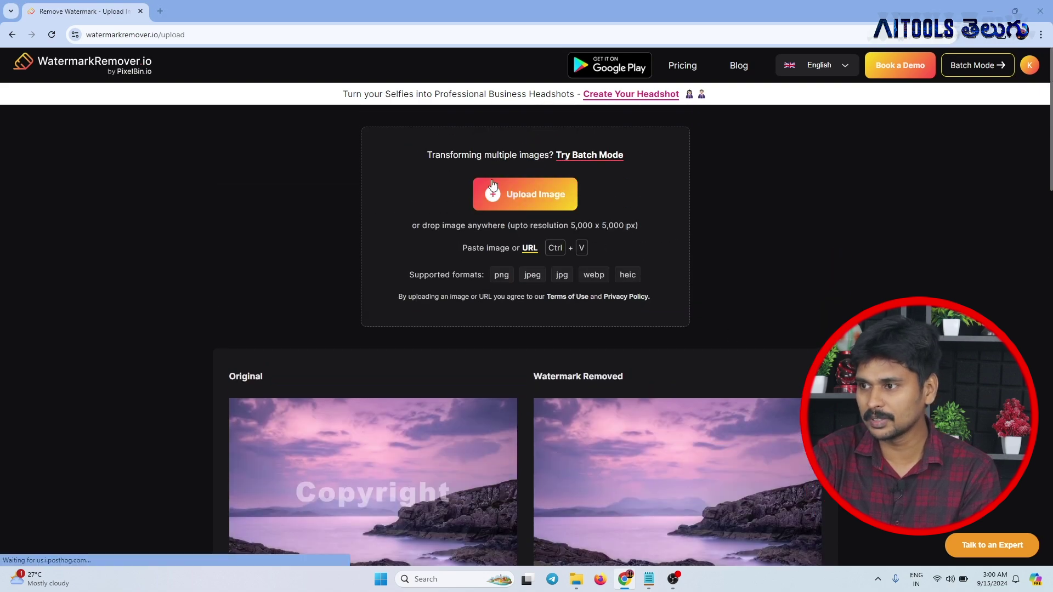
# Step: Upload taco-watermark and review its cleaned version without the repeated PHOTOGRAPHY logos
pyautogui.click(518, 192)
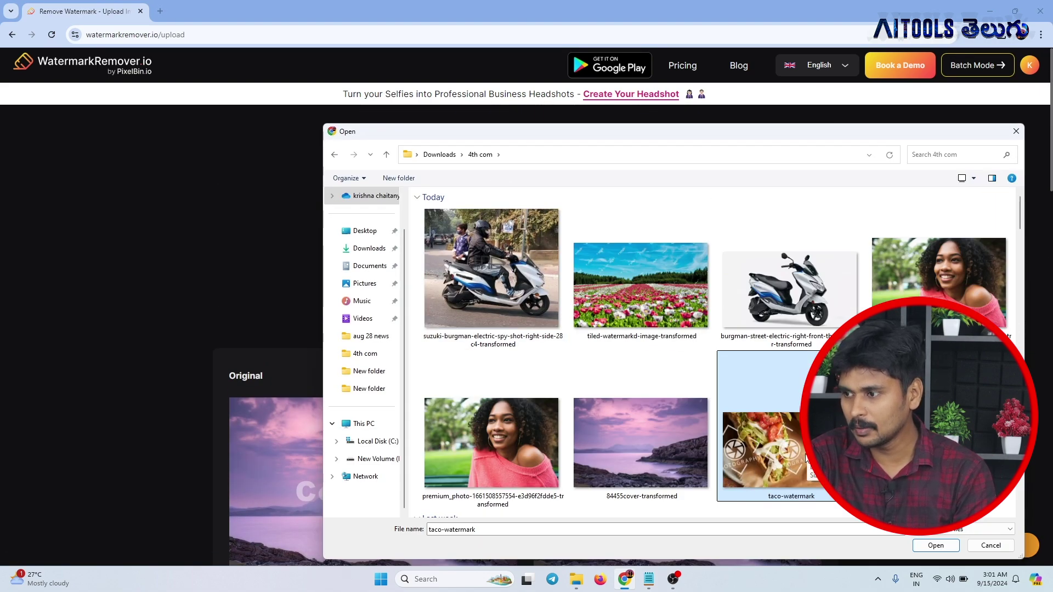
pyautogui.click(932, 545)
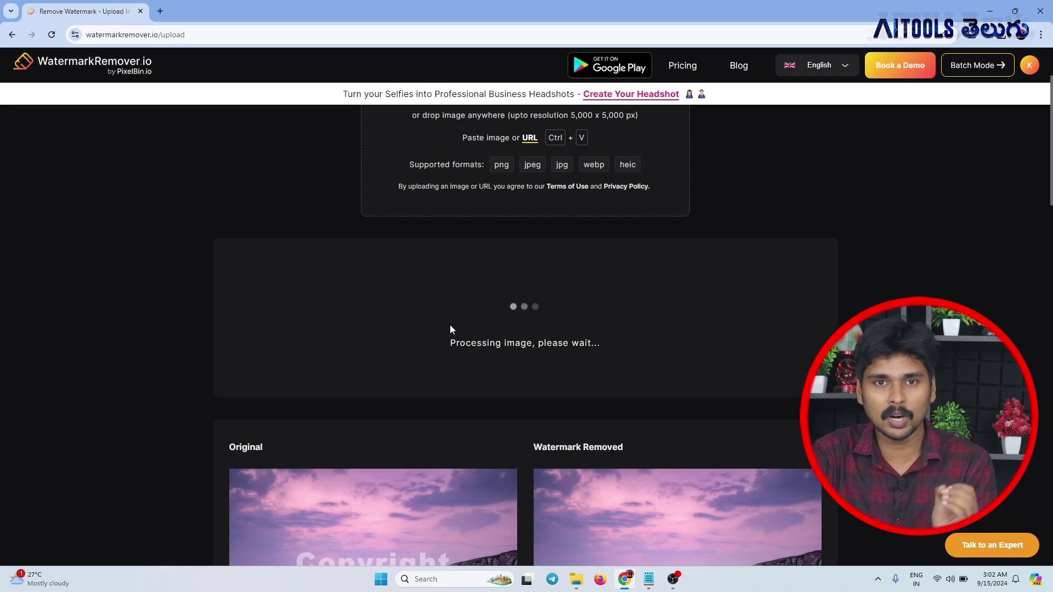
pyautogui.scroll(2, 556, 250)
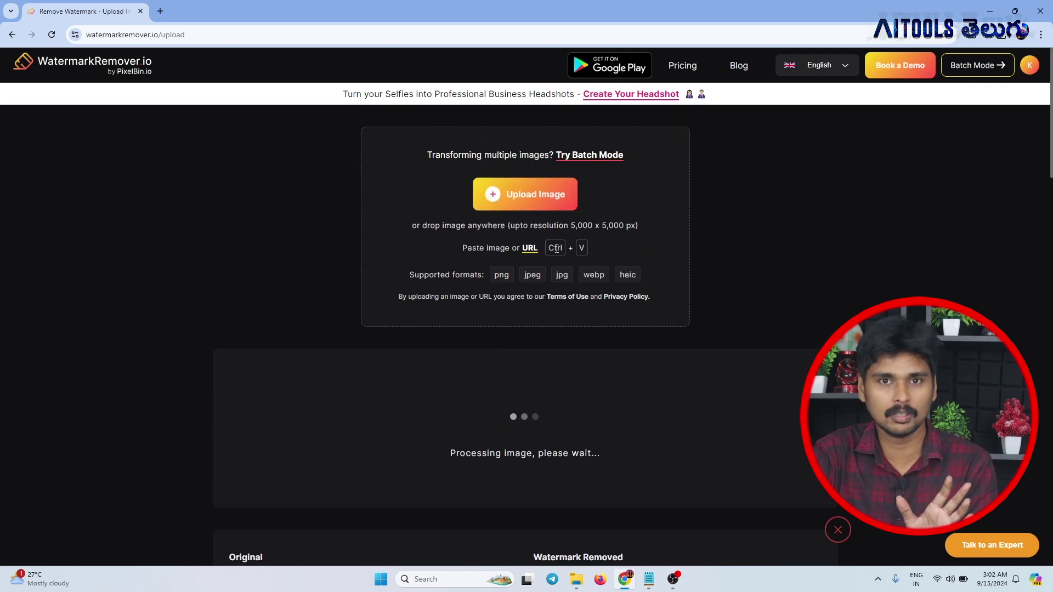
pyautogui.scroll(-3, 556, 247)
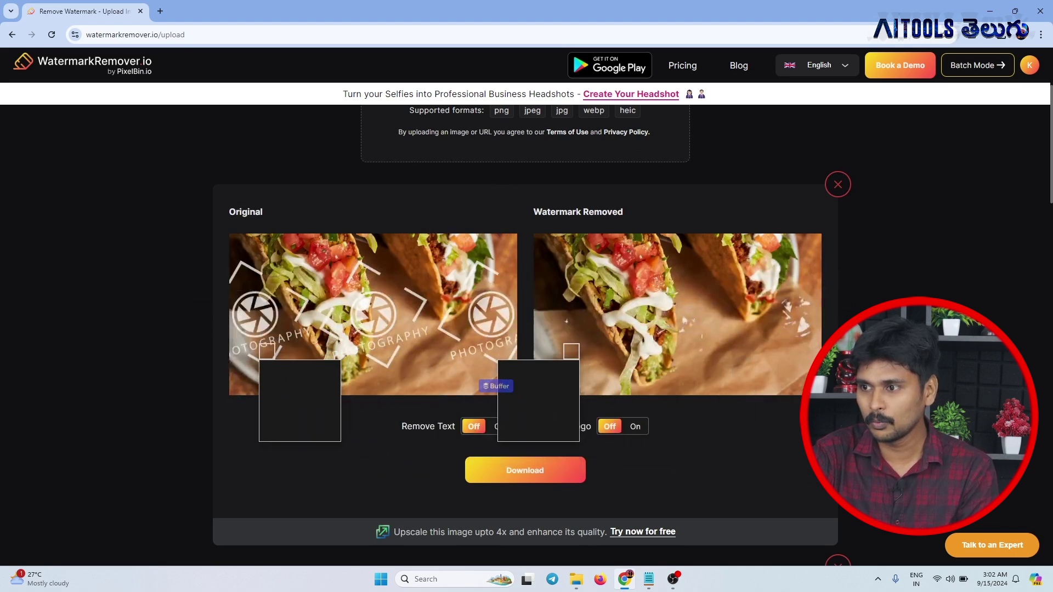
pyautogui.moveTo(491, 379)
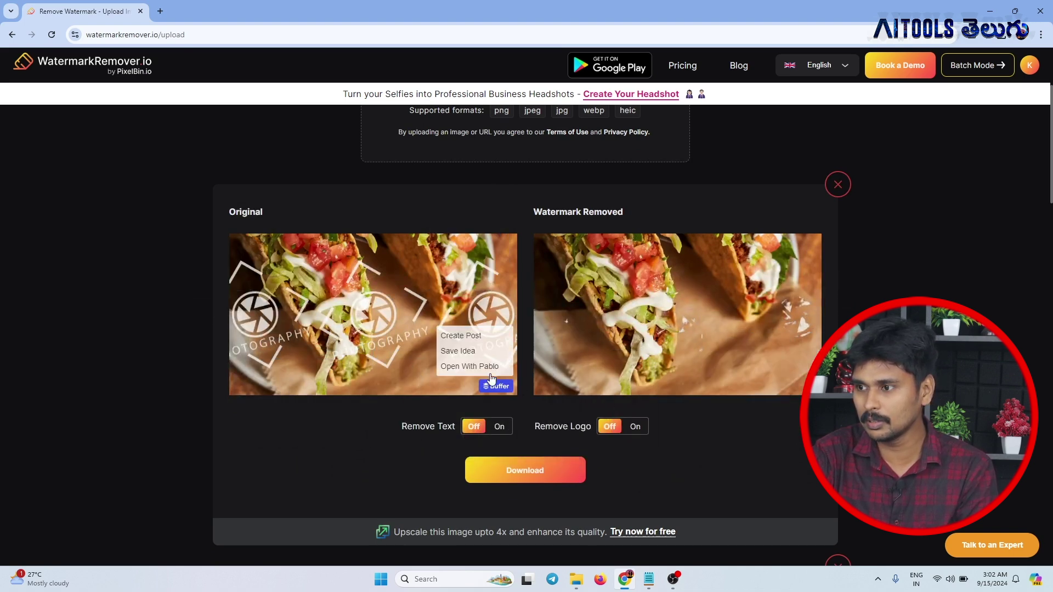